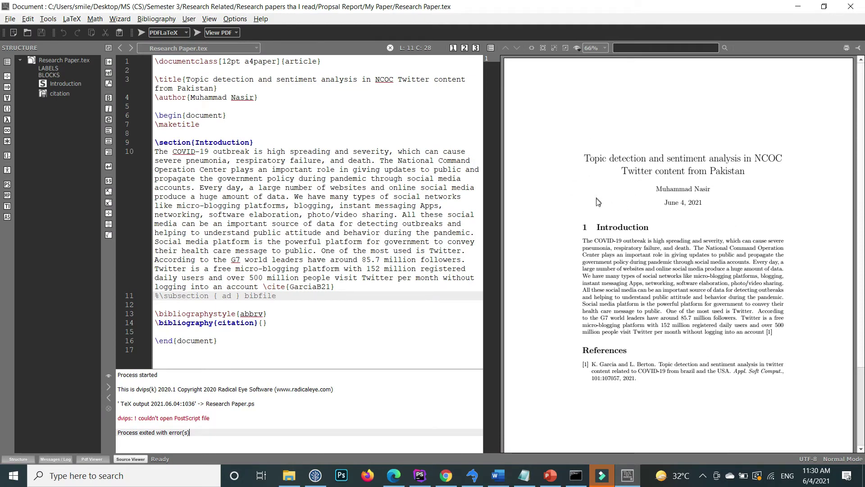
Open the My Paper folder, then go back to the paper's LaTeX source.
click(289, 475)
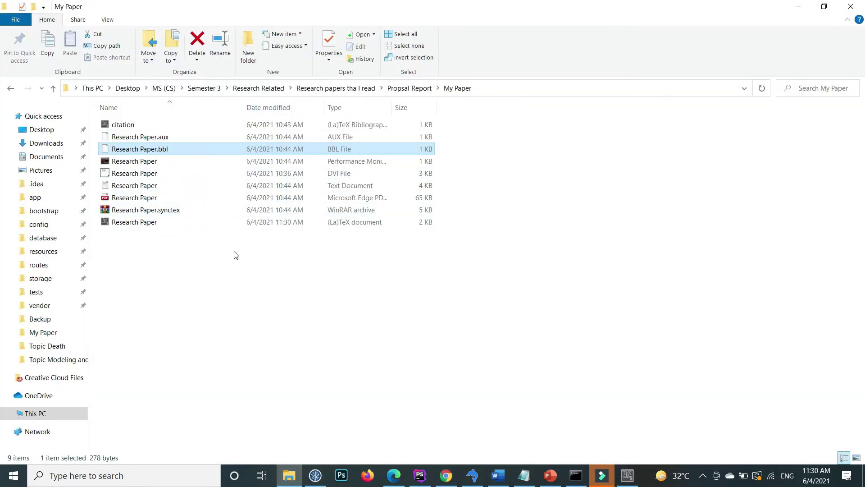
click(193, 242)
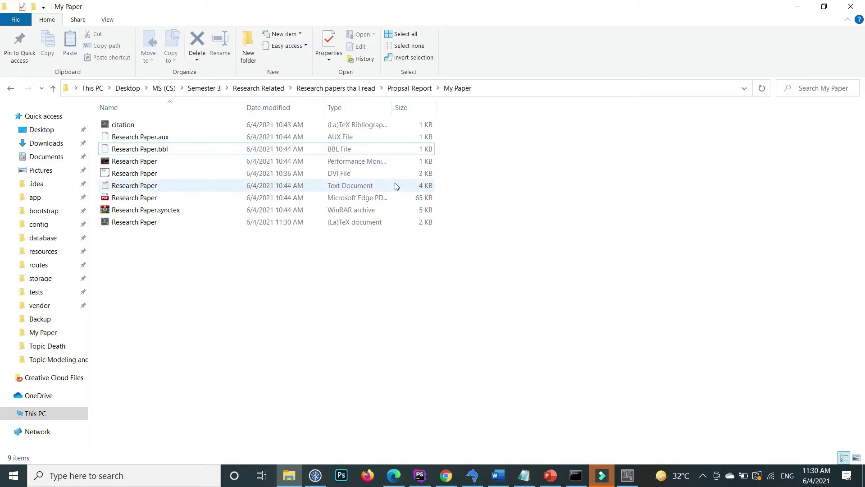
click(633, 485)
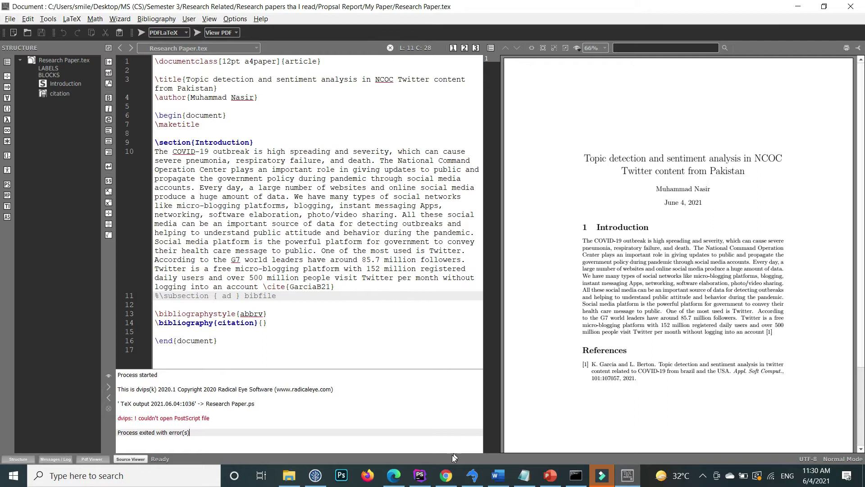
Download GrindEQ_Math_Utilities_2021.exe from the GrindEQ Downloads page in Chrome.
click(447, 477)
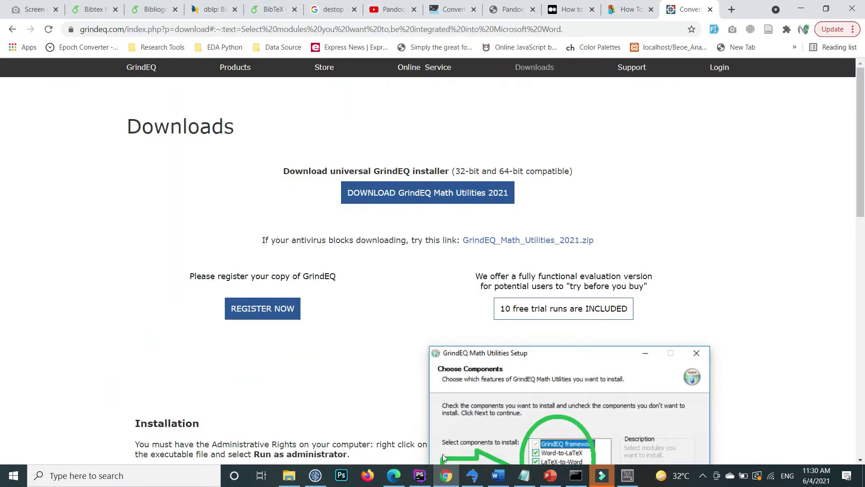
double_click(94, 31)
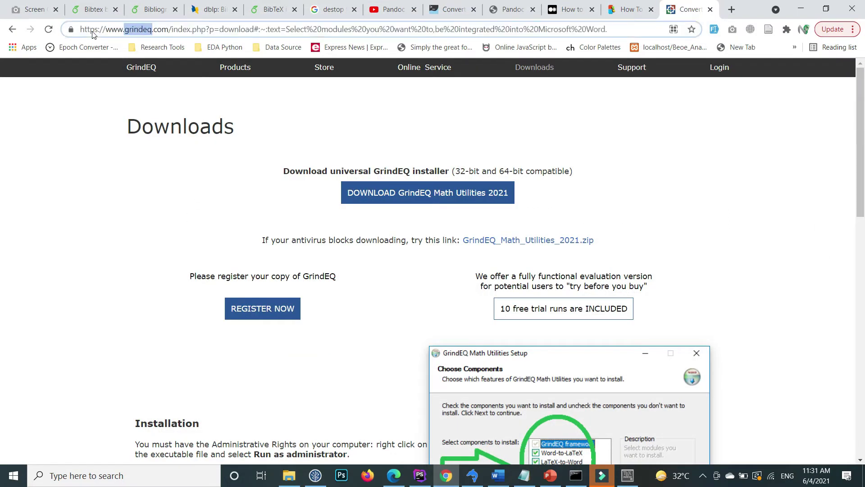
click(128, 138)
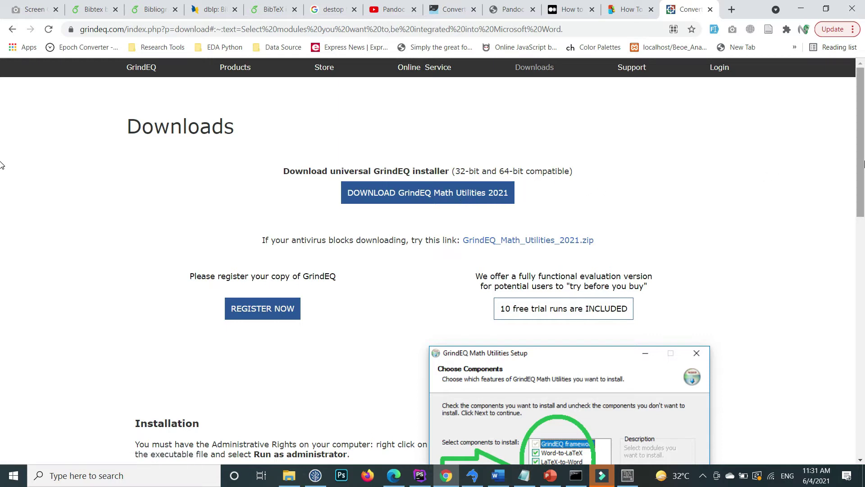
scroll(2, 165, down, 5)
scroll(530, 305, up, 5)
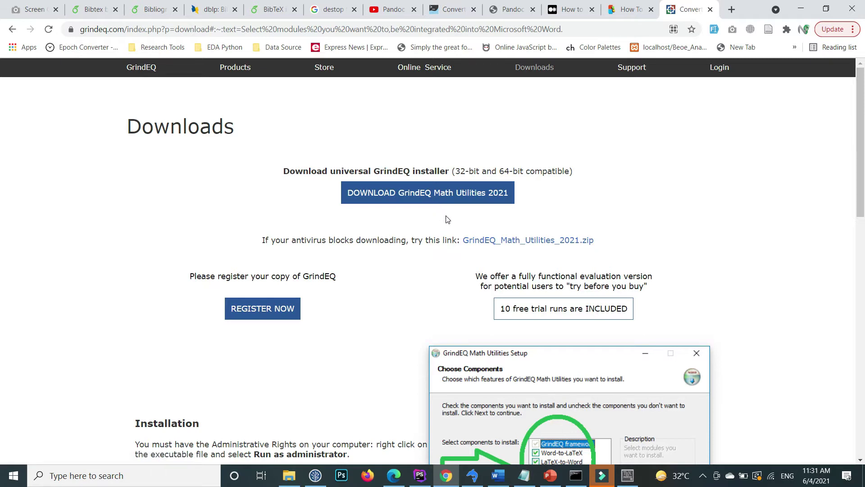
click(465, 198)
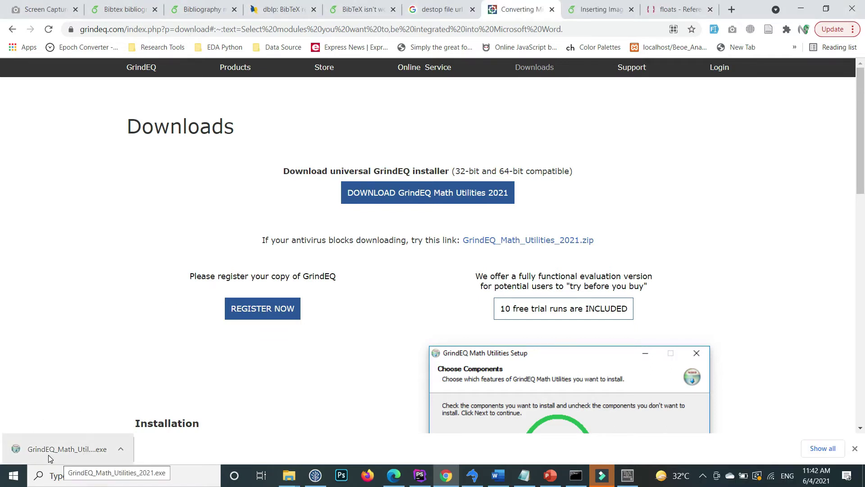
Run the downloaded installer, accept the license, and install all components to the default folder.
click(48, 456)
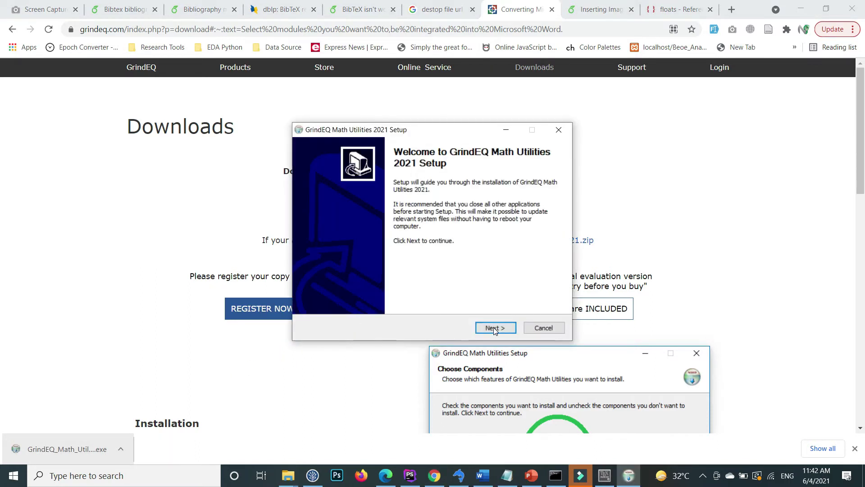
click(494, 327)
click(496, 327)
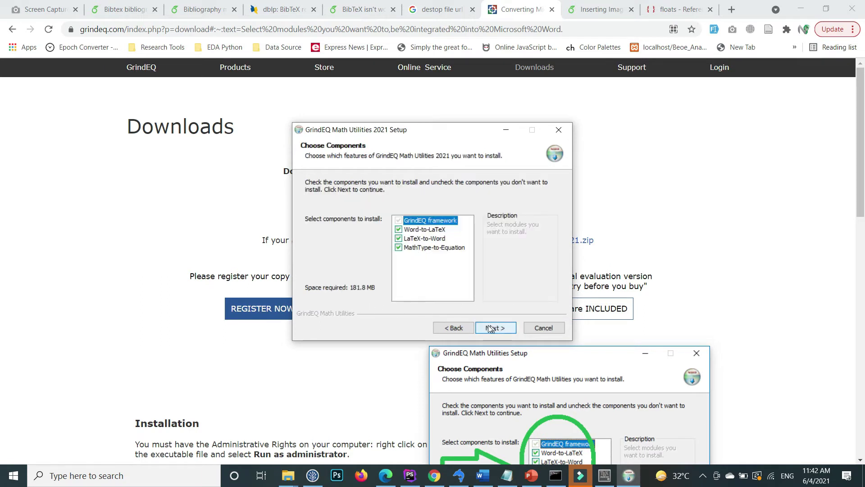
click(495, 328)
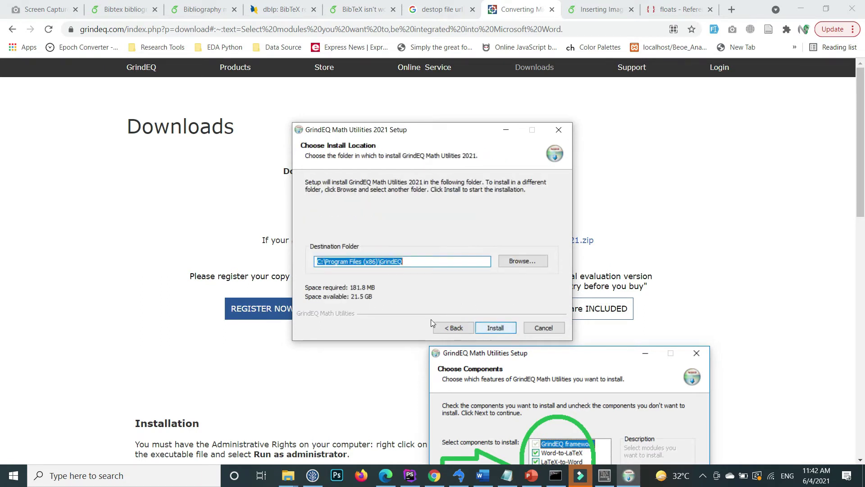
click(496, 329)
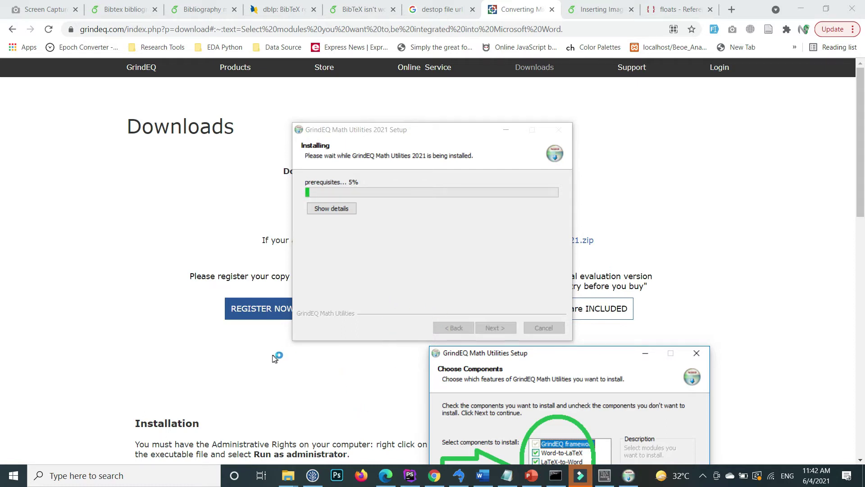
Close Word at the installer's warning, let installation complete, and finish the setup wizard.
click(630, 477)
click(632, 479)
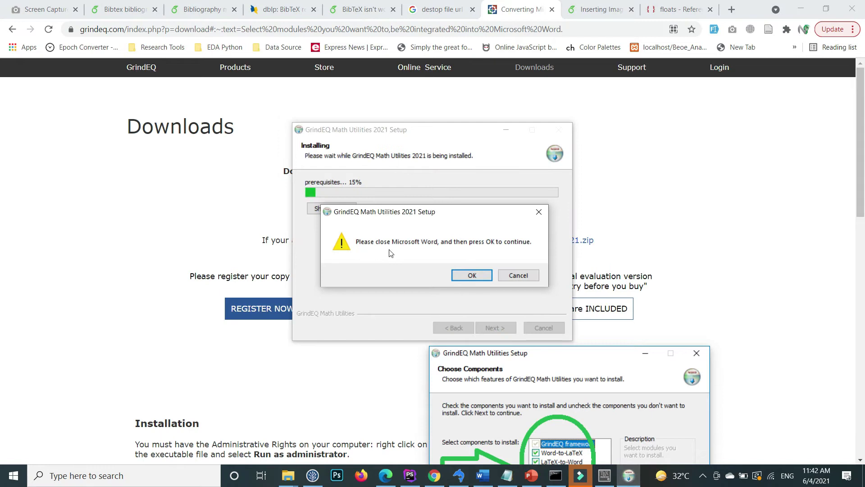
click(477, 276)
click(474, 273)
click(483, 475)
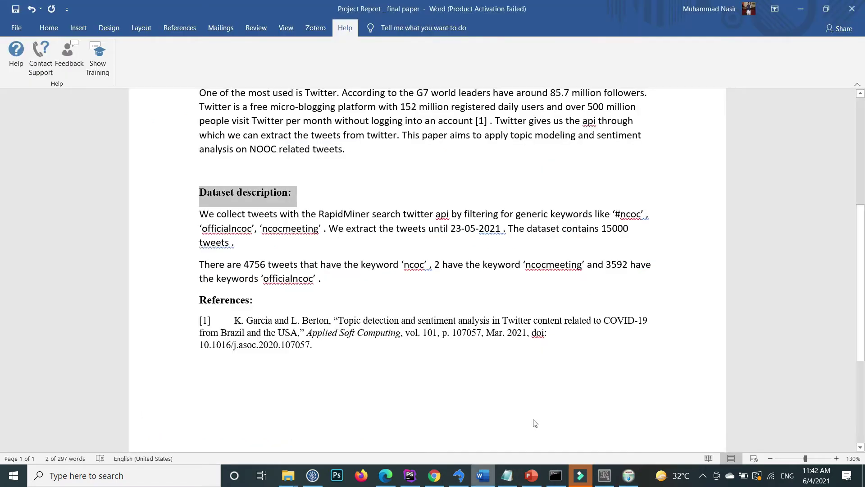
key(alt+F4)
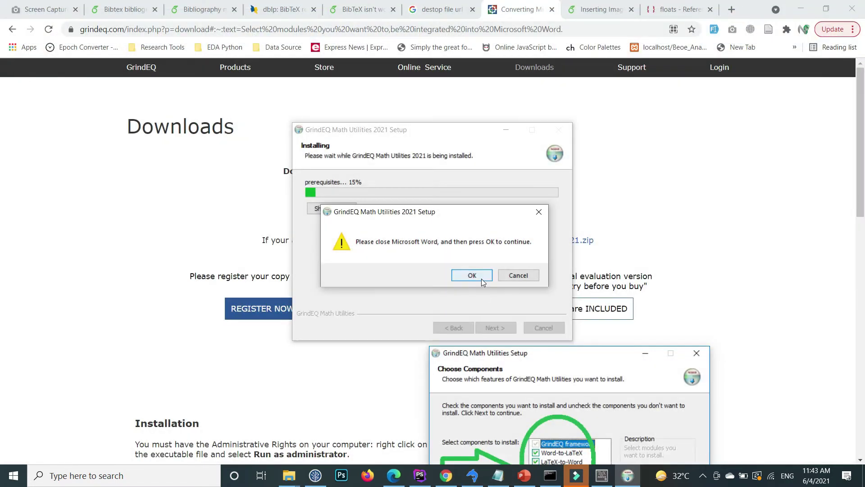
click(475, 277)
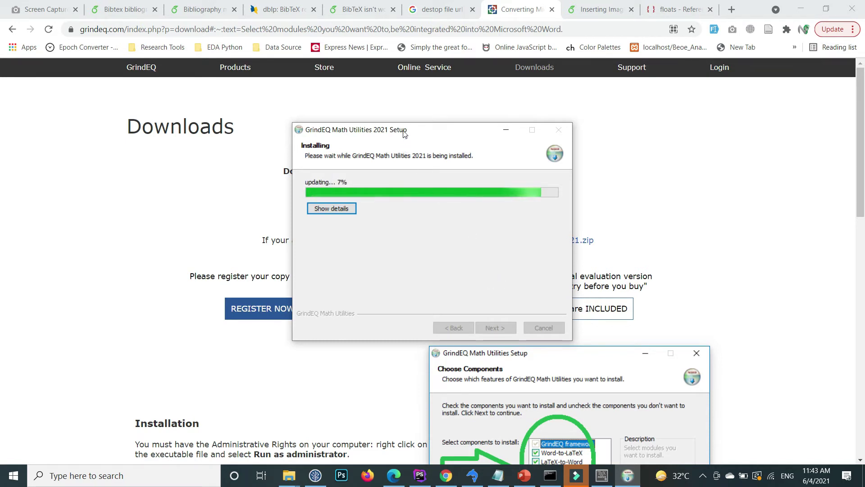
drag(405, 130, 374, 102)
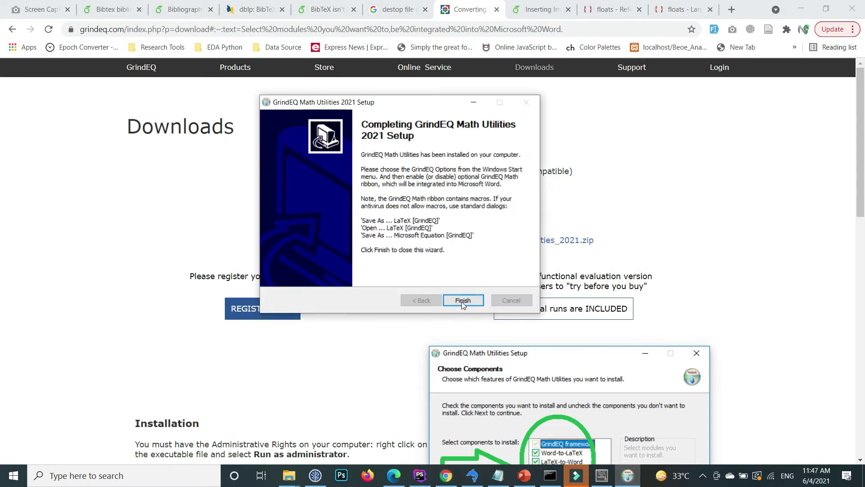
click(463, 301)
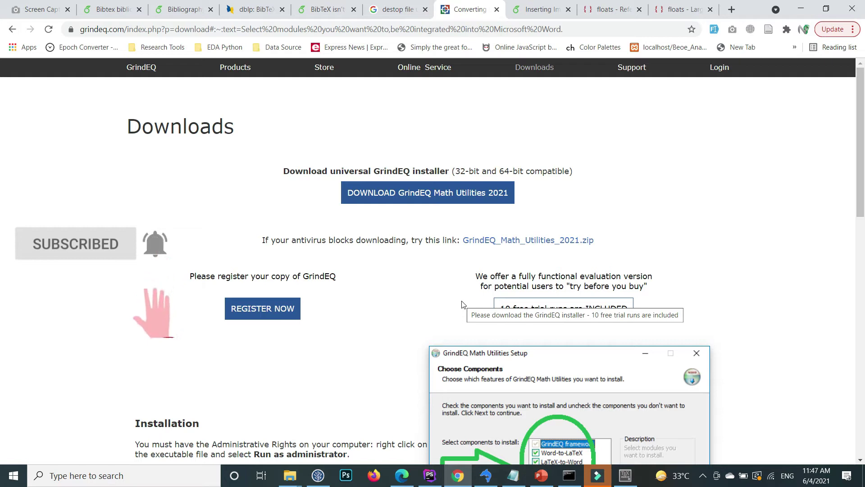
Launch Word from a Start-menu search for 'word' and create a blank Document1.
click(13, 475)
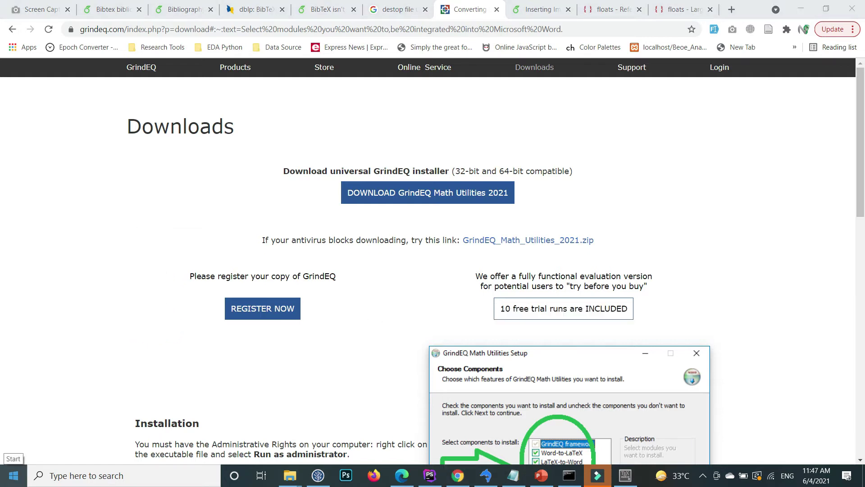
text(m)
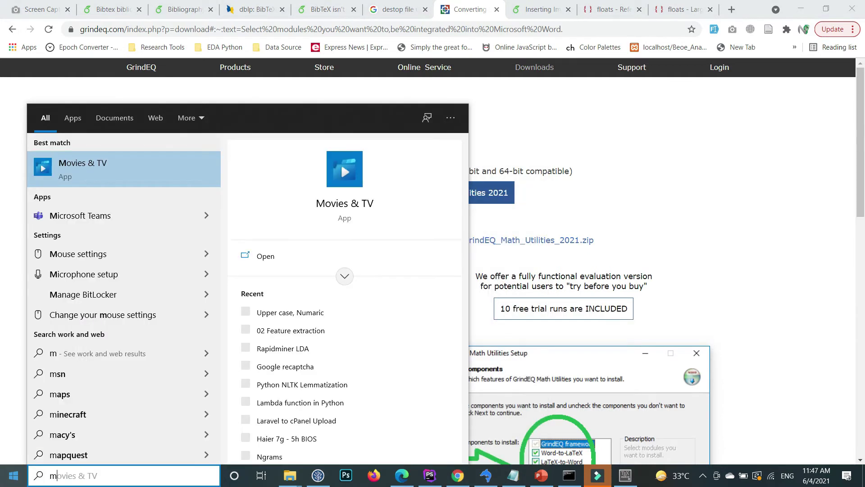
text(s)
key(BackSpace)
key(BackSpace)
text(wor)
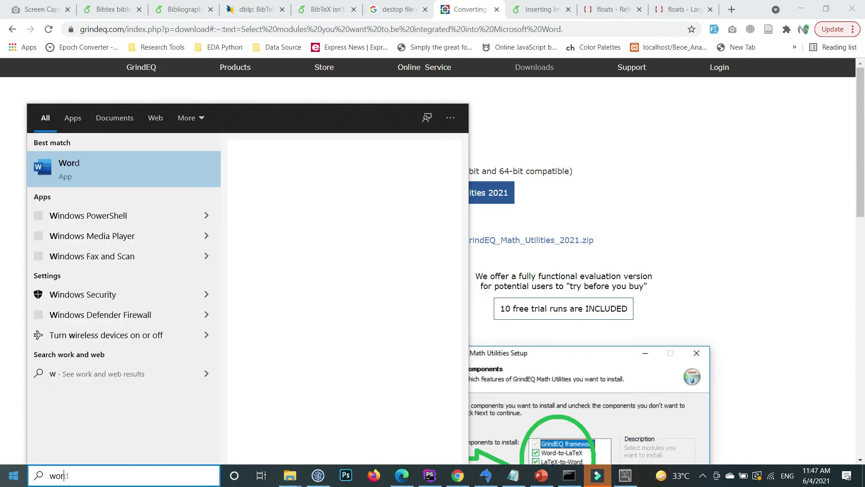
text(d)
click(67, 180)
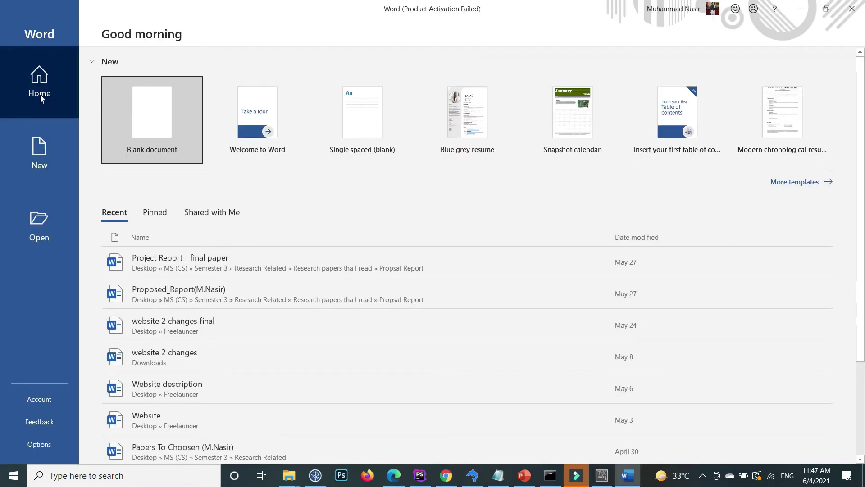
click(50, 169)
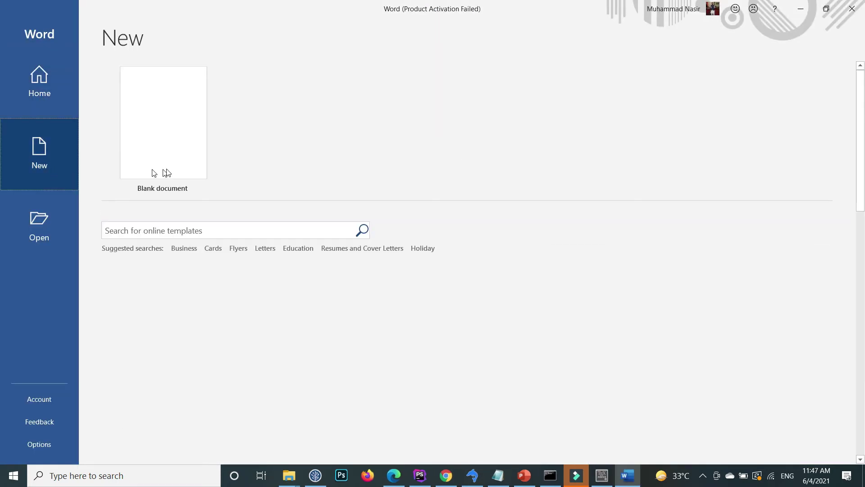
click(146, 153)
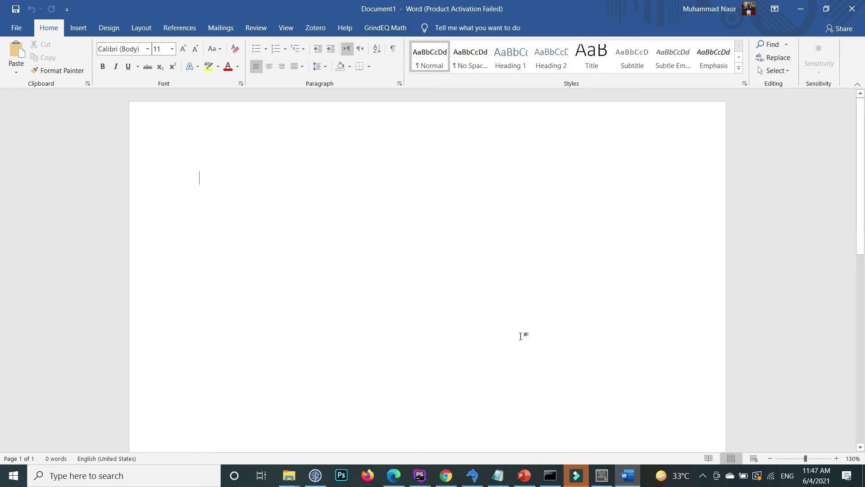
Copy the entire Research Paper.tex source from TeXstudio and paste it into Document1.
click(602, 477)
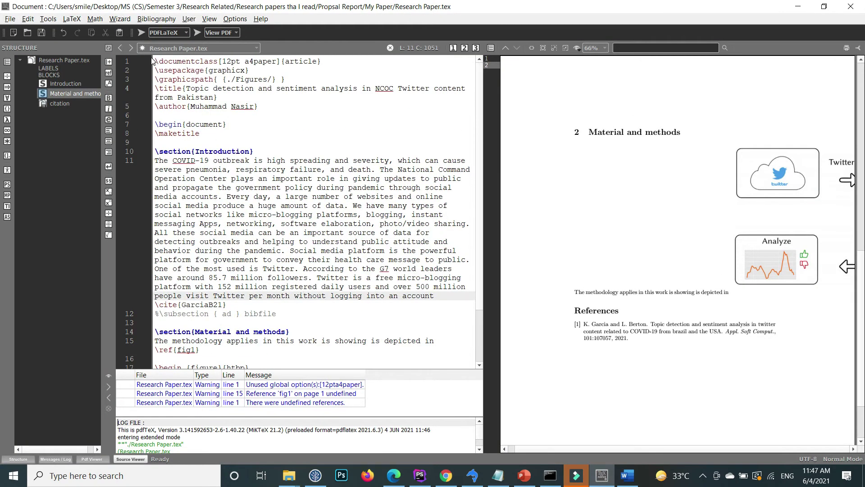
drag(153, 60, 283, 441)
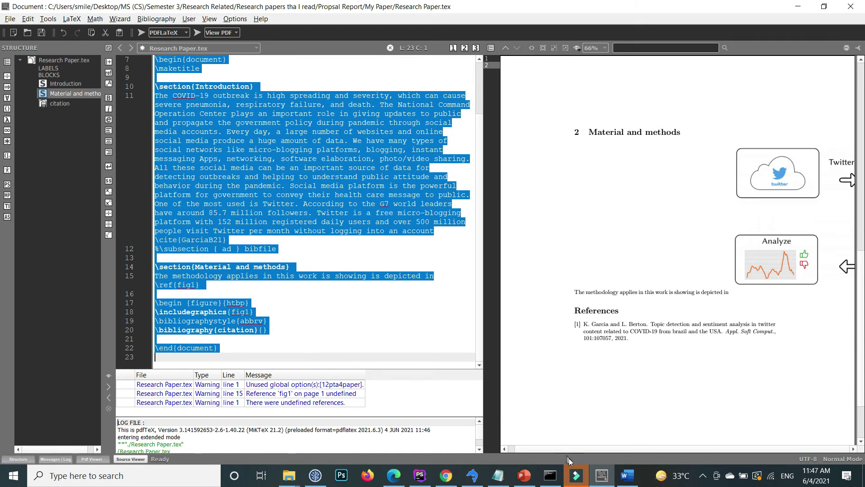
click(628, 475)
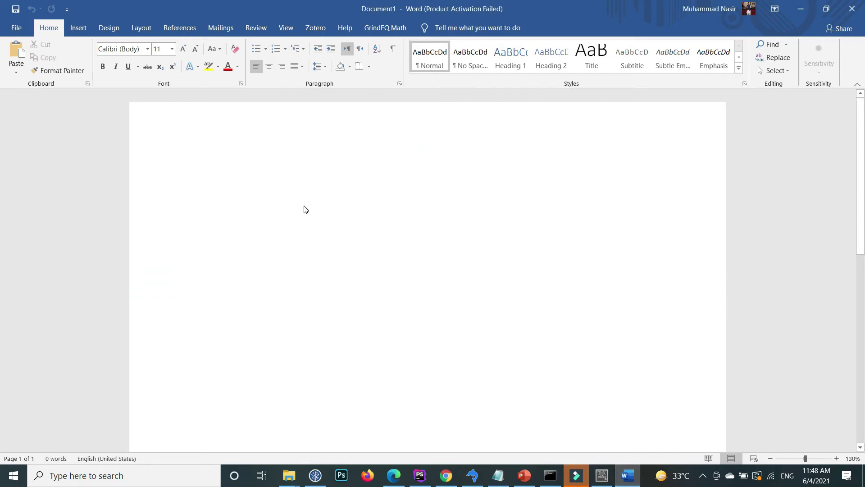
key(ctrl+v)
scroll(316, 225, up, 5)
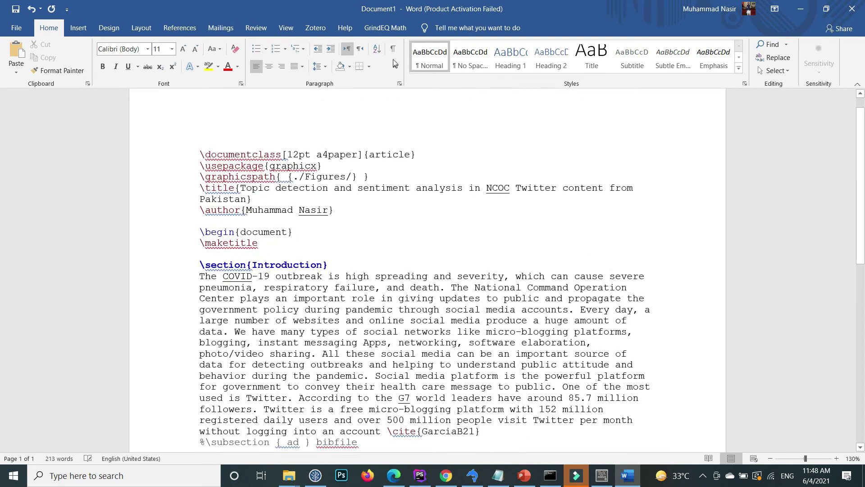
click(385, 32)
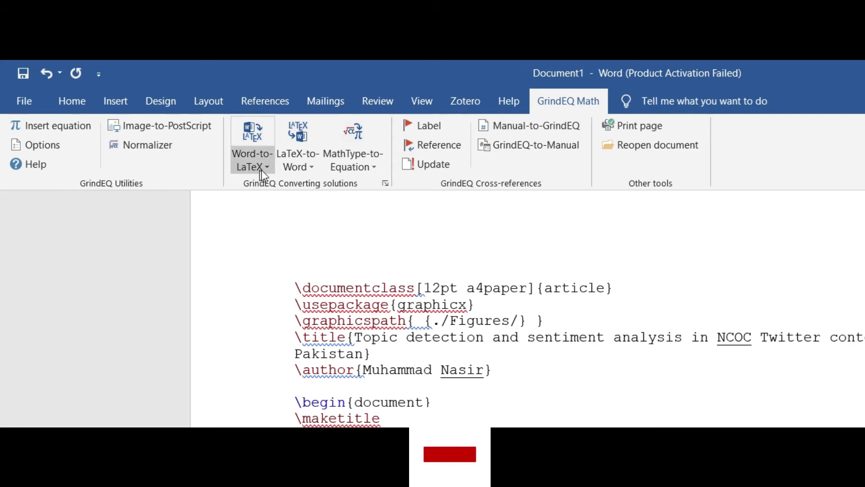
Start GrindEQ's LaTeX-to-Word Convert selection and save the document to the Desktop.
click(302, 164)
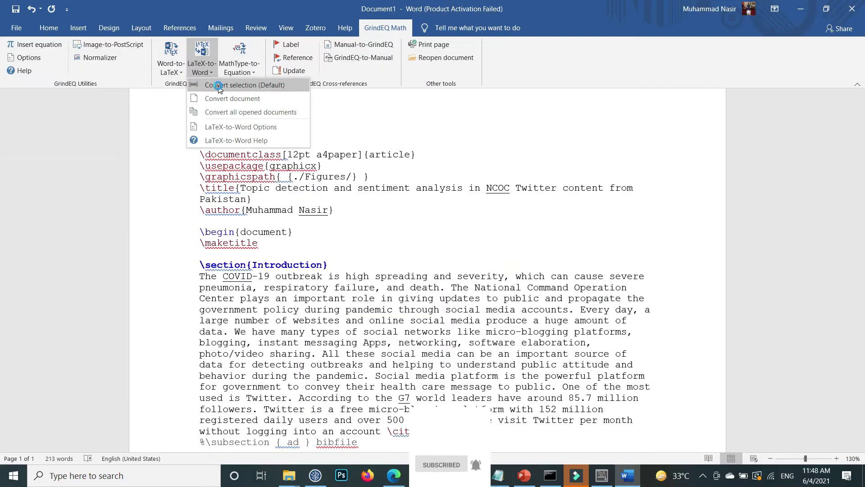
click(322, 186)
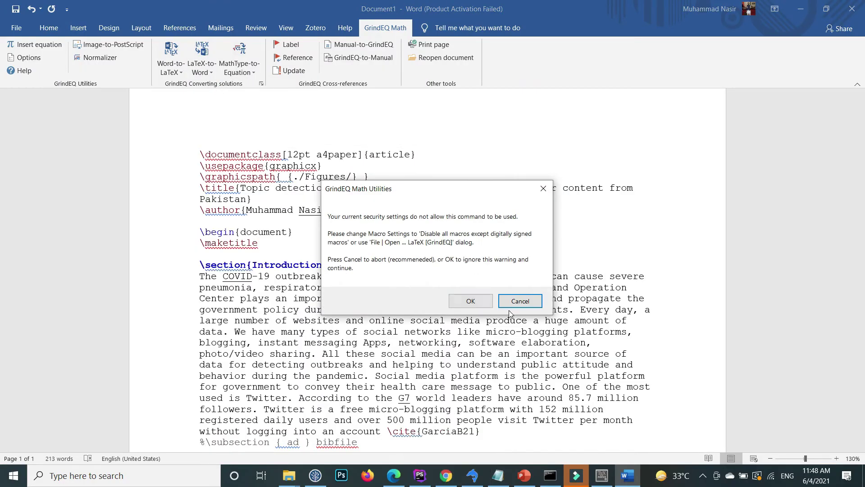
click(472, 302)
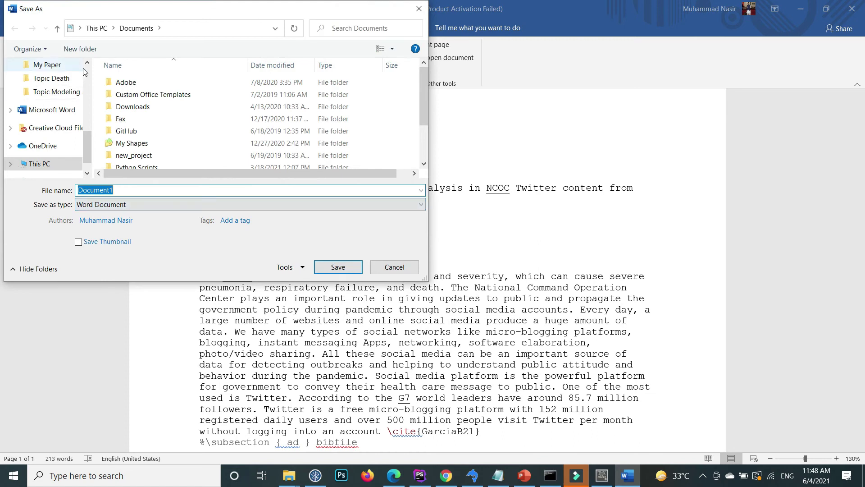
scroll(86, 98, up, 7)
scroll(87, 99, up, 1)
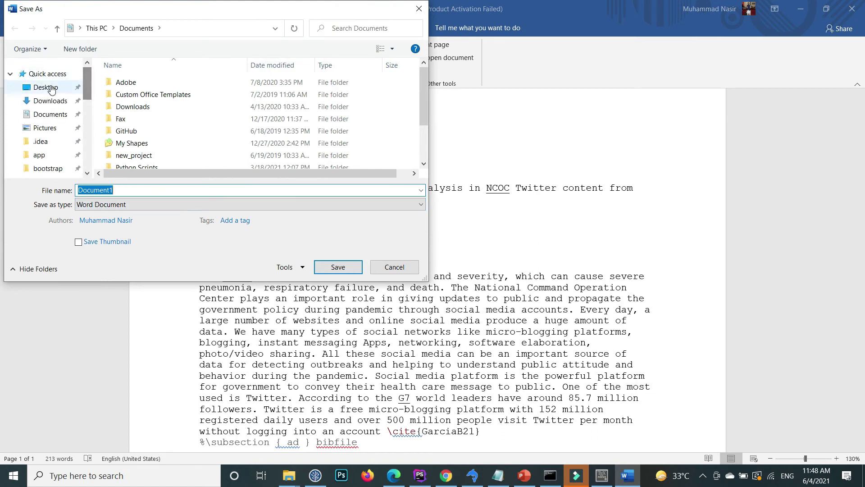
click(43, 87)
click(338, 267)
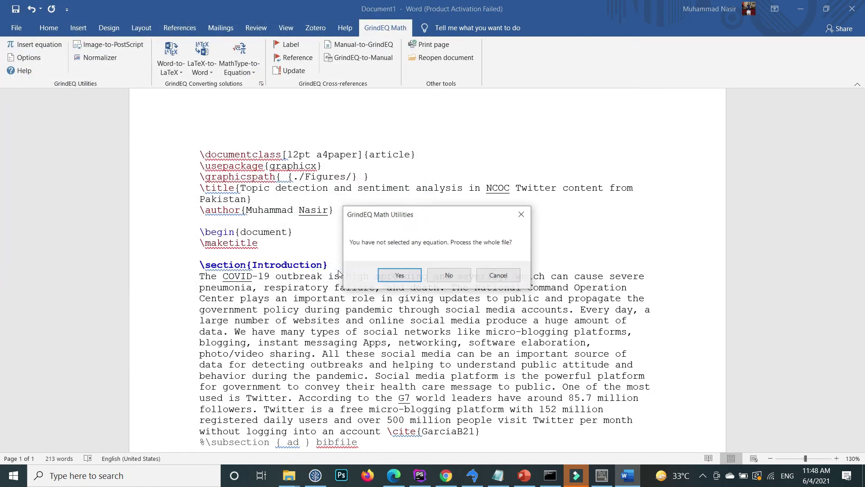
Convert the whole file with the default settings, dismissing the evaluation notice and summary.
click(398, 276)
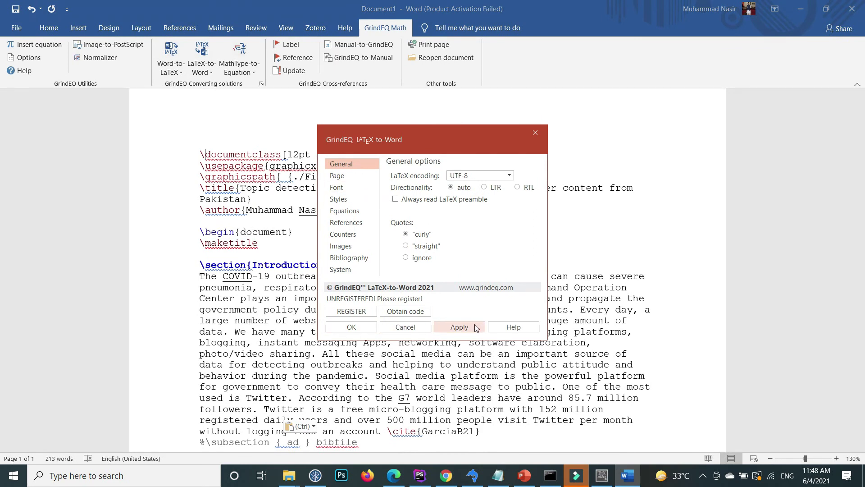
click(365, 326)
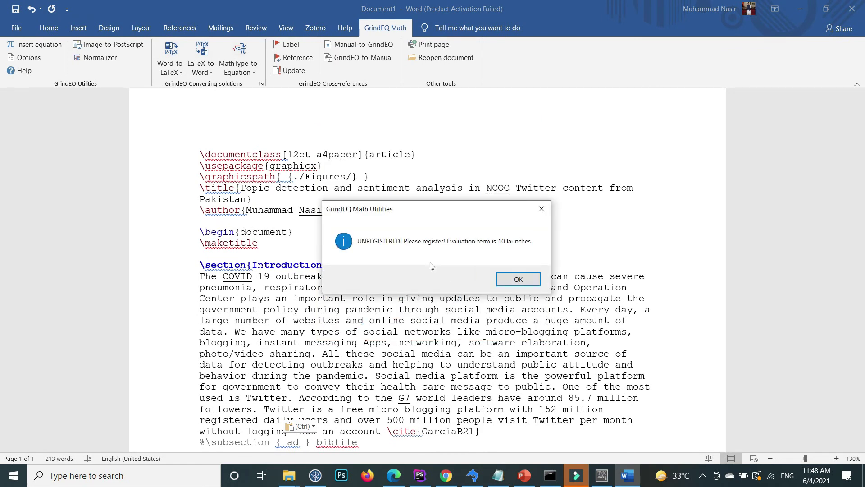
click(507, 278)
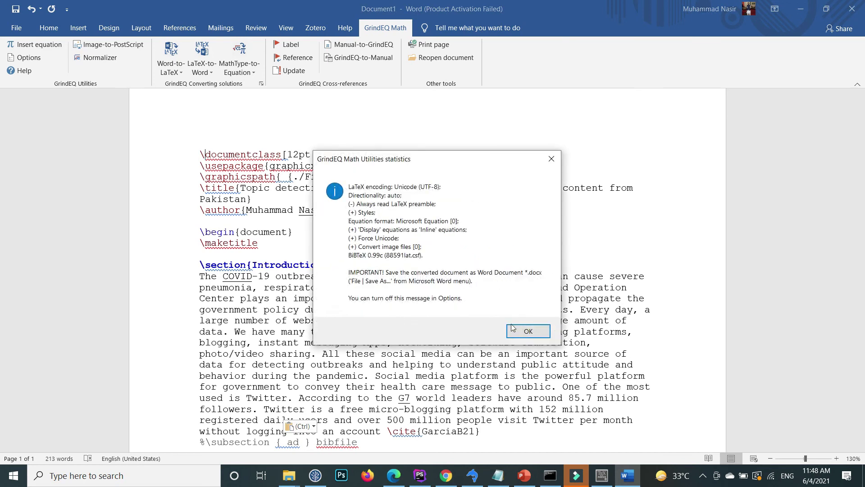
click(512, 328)
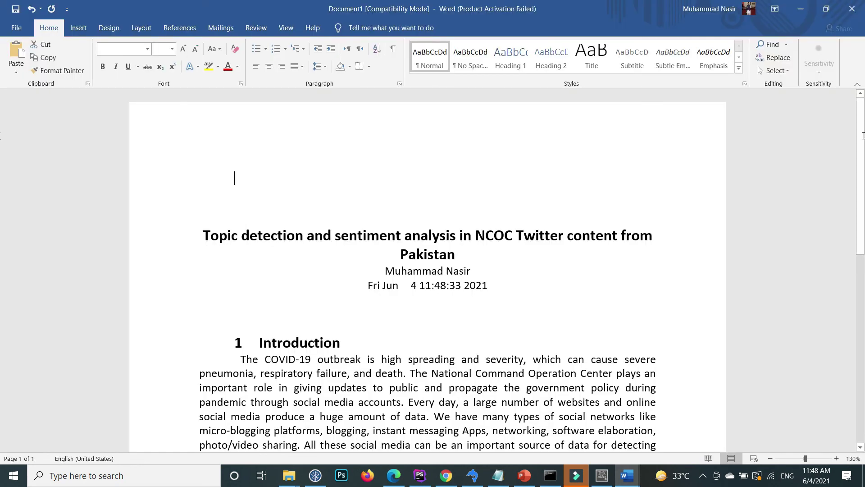
drag(863, 136, 864, 163)
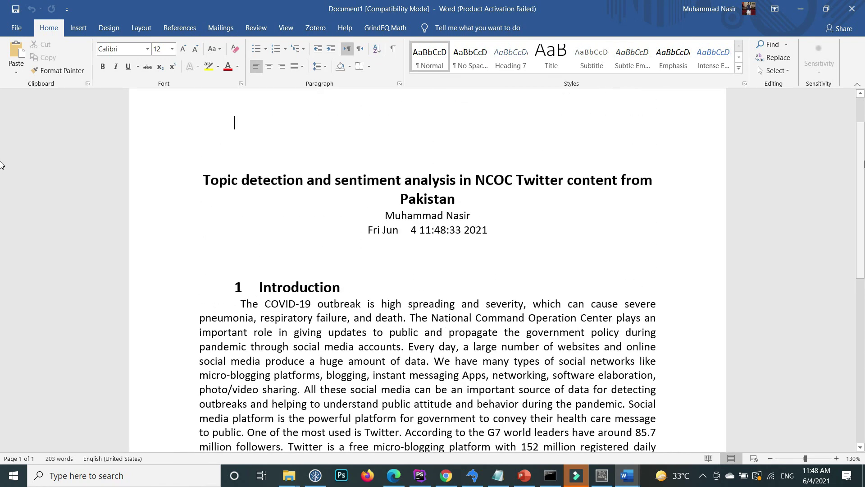